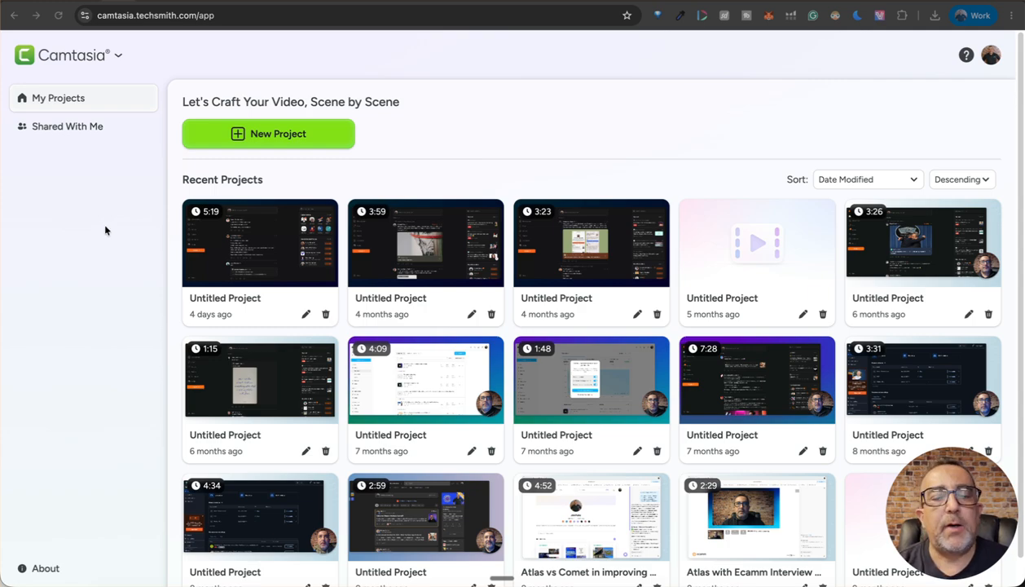
# - Create a new project and open its media import option before going back to the scene start
pyautogui.click(245, 135)
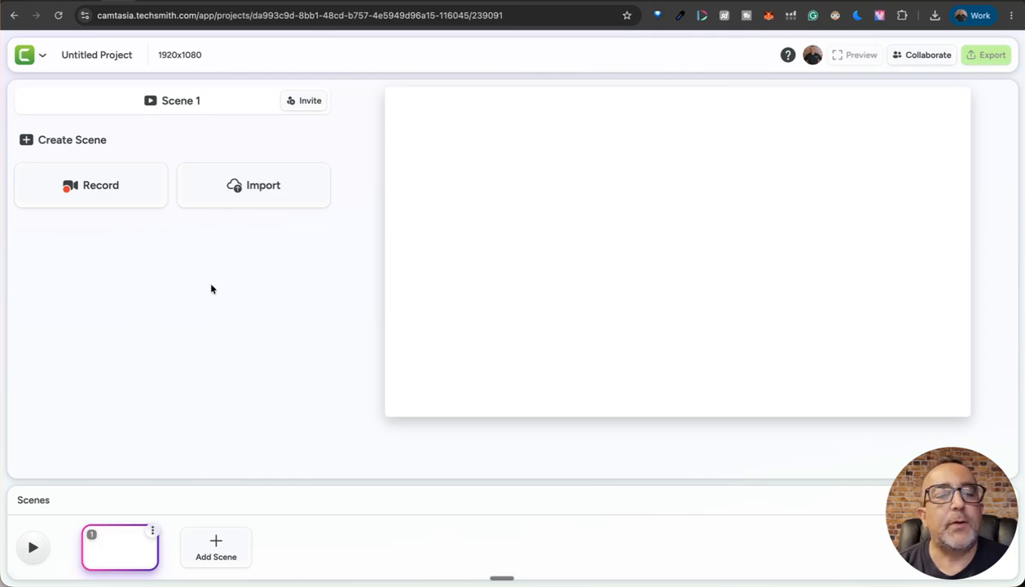
pyautogui.click(238, 187)
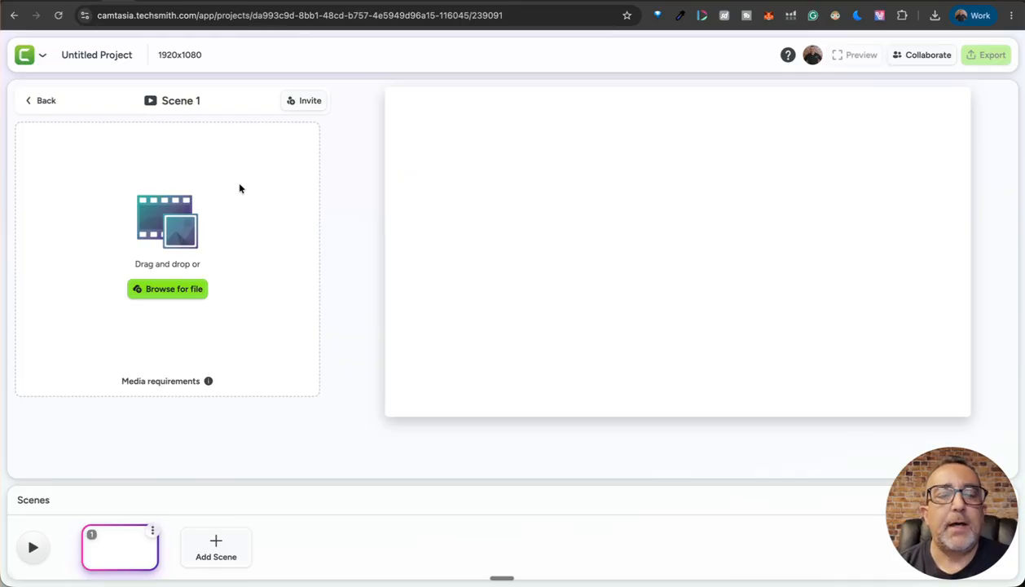
pyautogui.click(40, 102)
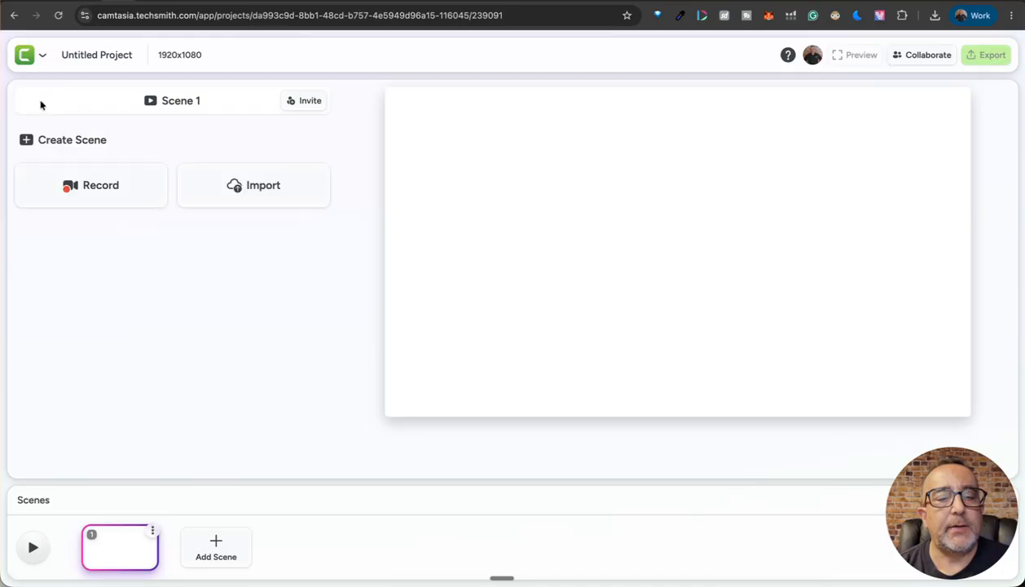
# - Set up a screen recording that shares the Substack blog browser tab
pyautogui.click(81, 187)
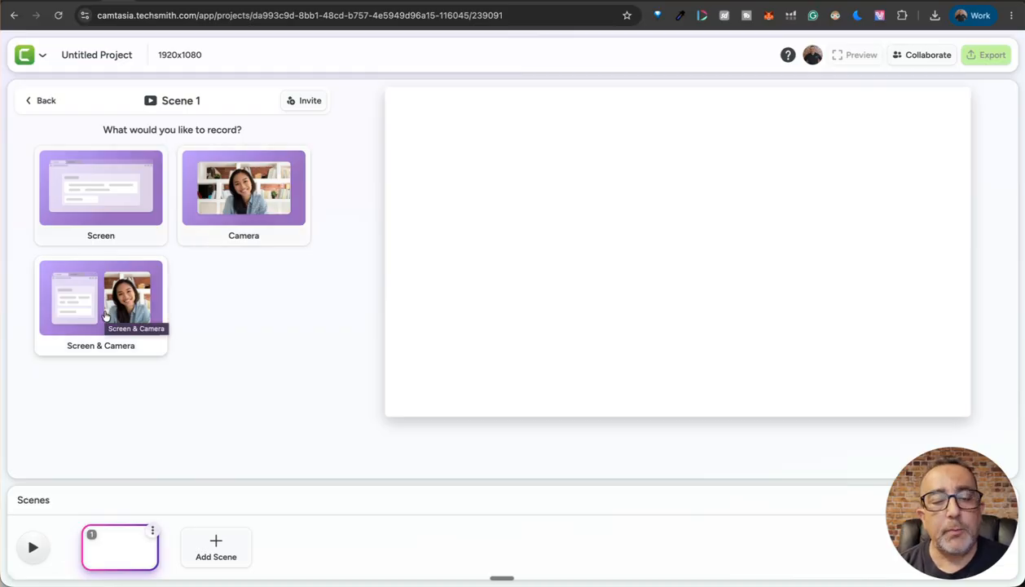
pyautogui.click(107, 198)
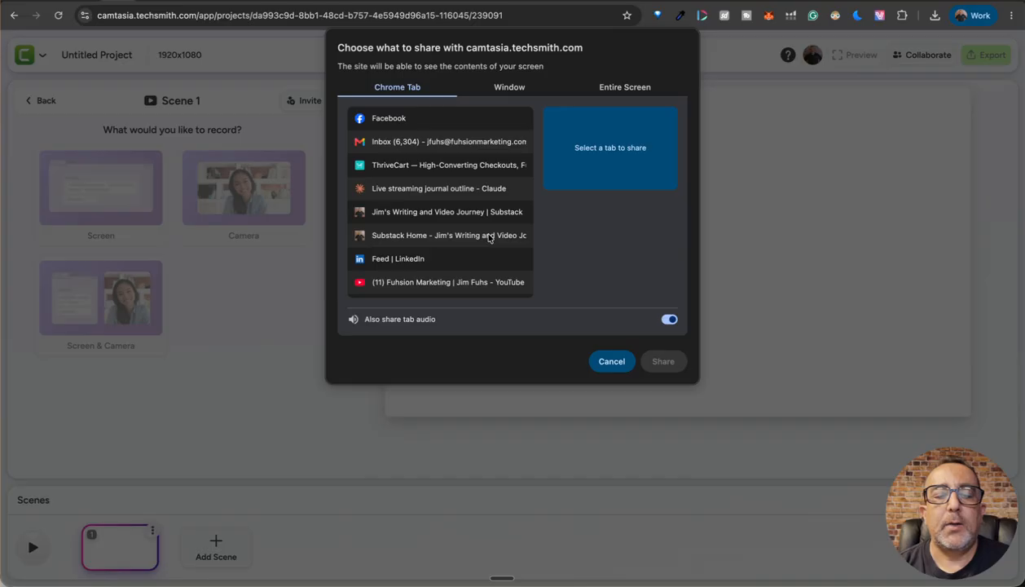
pyautogui.click(445, 216)
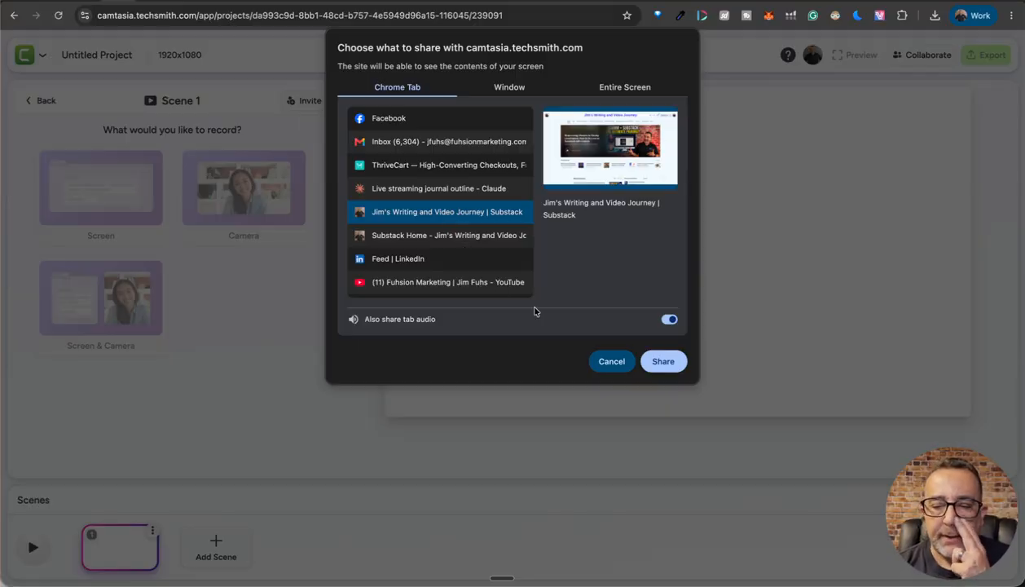
pyautogui.click(661, 361)
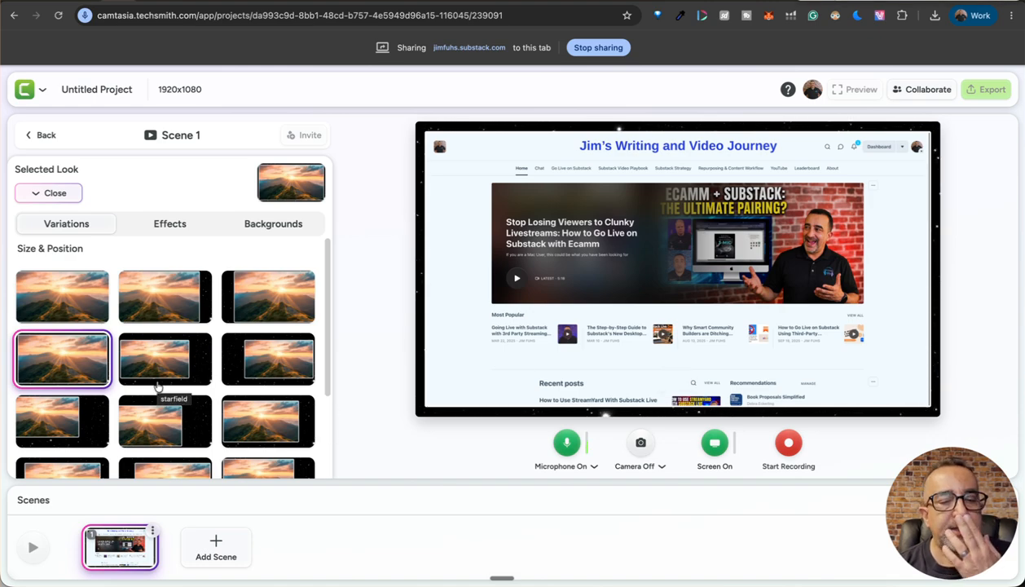
# - Choose the smaller centred screen variation with a starfield surround
pyautogui.scroll(-1, 157, 383)
pyautogui.scroll(1, 157, 383)
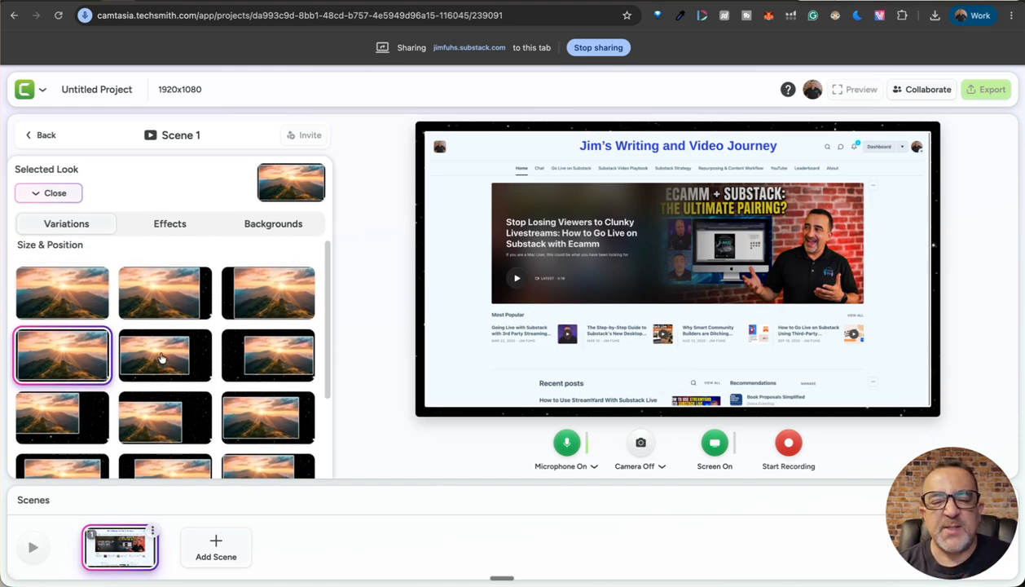
pyautogui.click(163, 356)
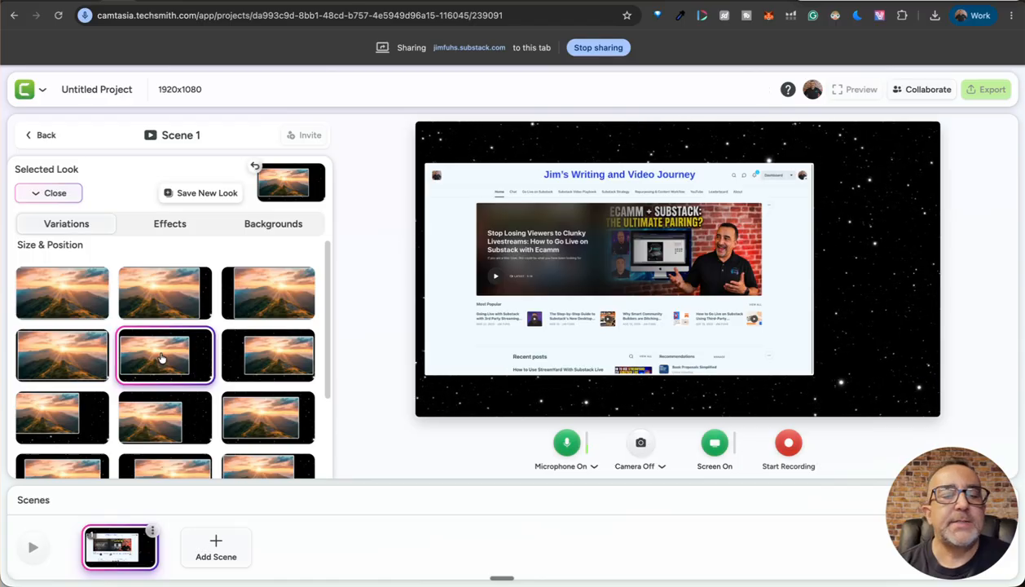
# - Set the scene background to the dark blue particles background
pyautogui.click(269, 225)
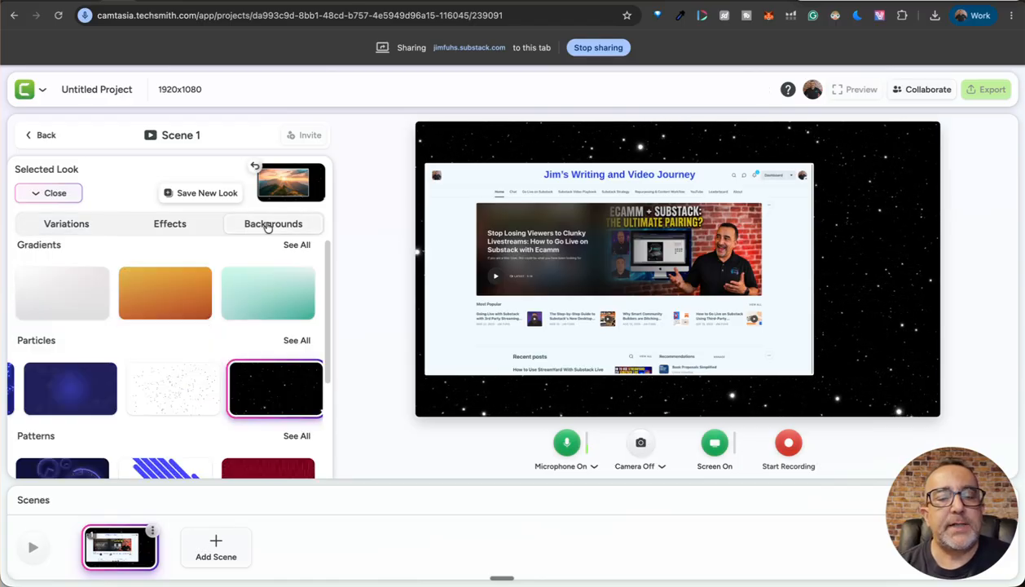
pyautogui.click(74, 383)
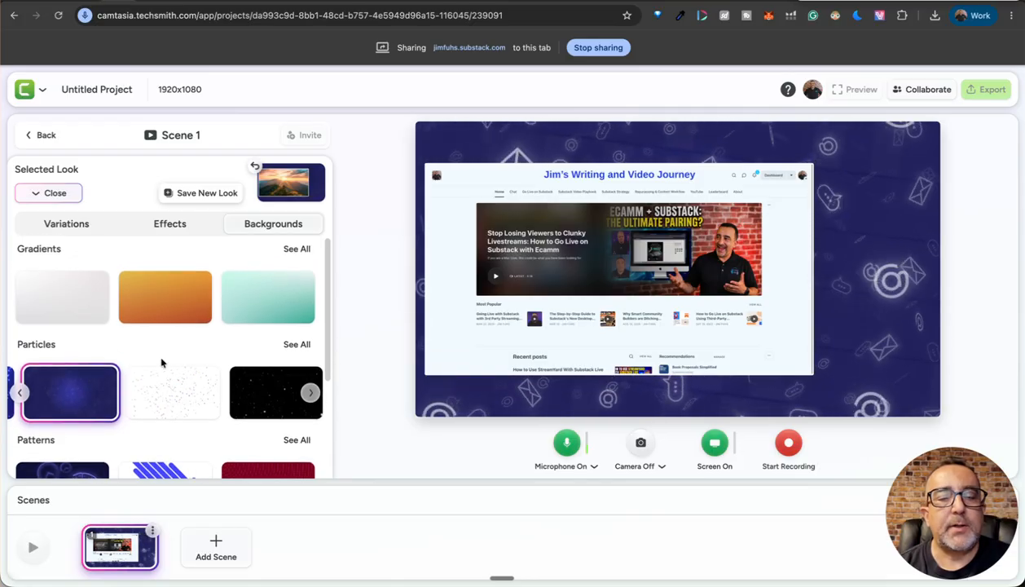
# - Try the Corner Rounding and Mask screen effects, switching each off again
pyautogui.click(173, 226)
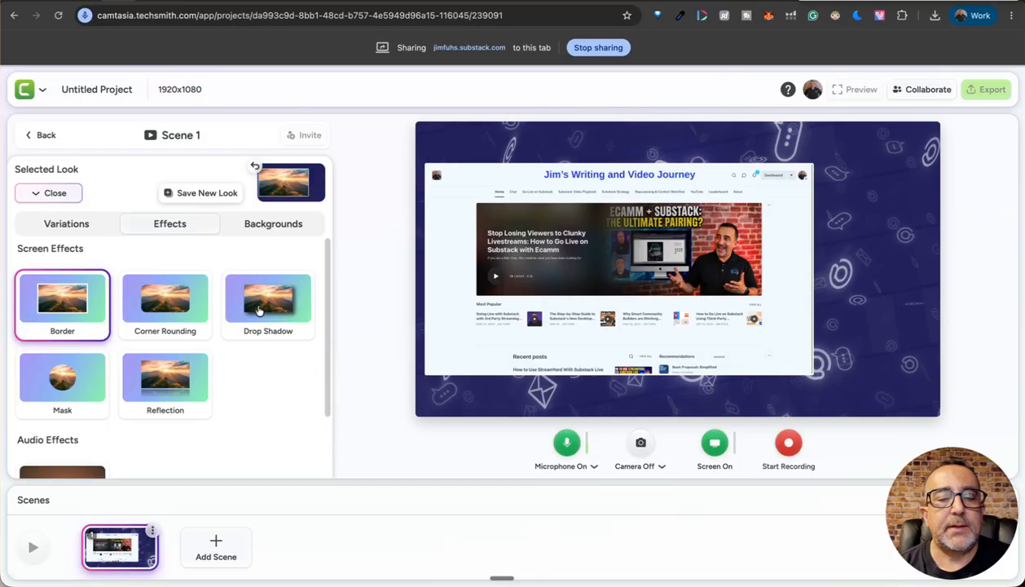
pyautogui.click(163, 310)
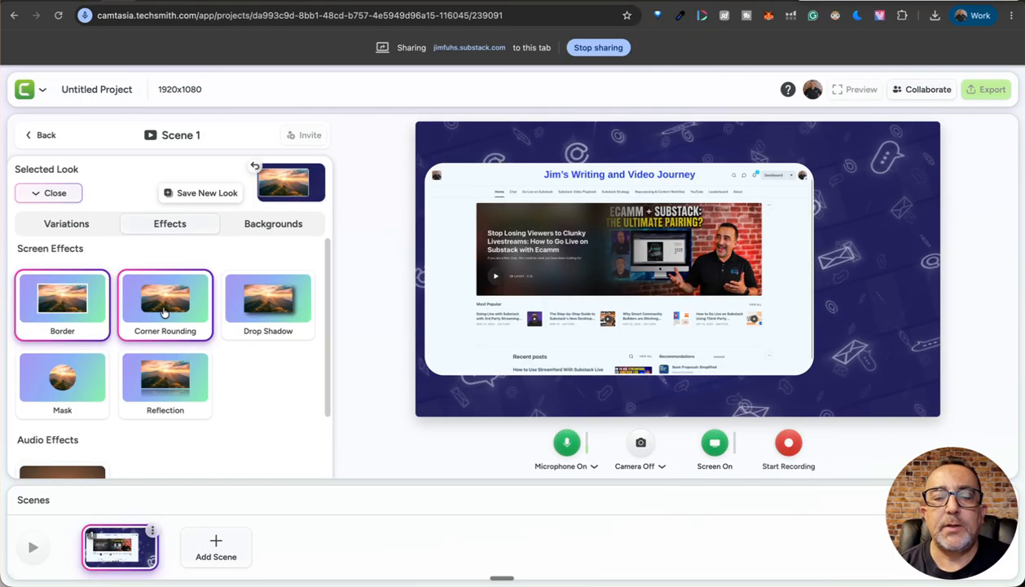
pyautogui.click(163, 309)
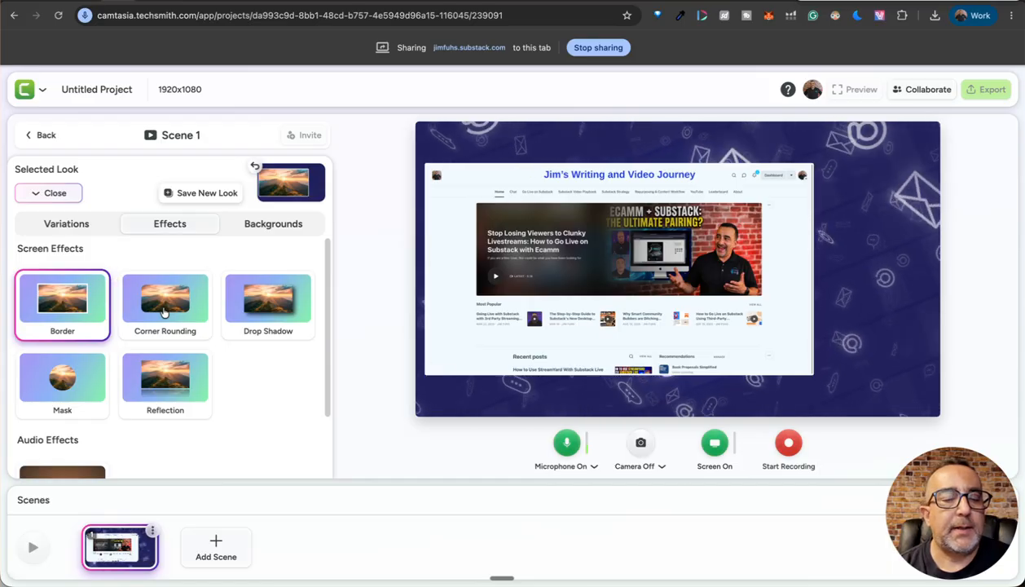
pyautogui.click(67, 393)
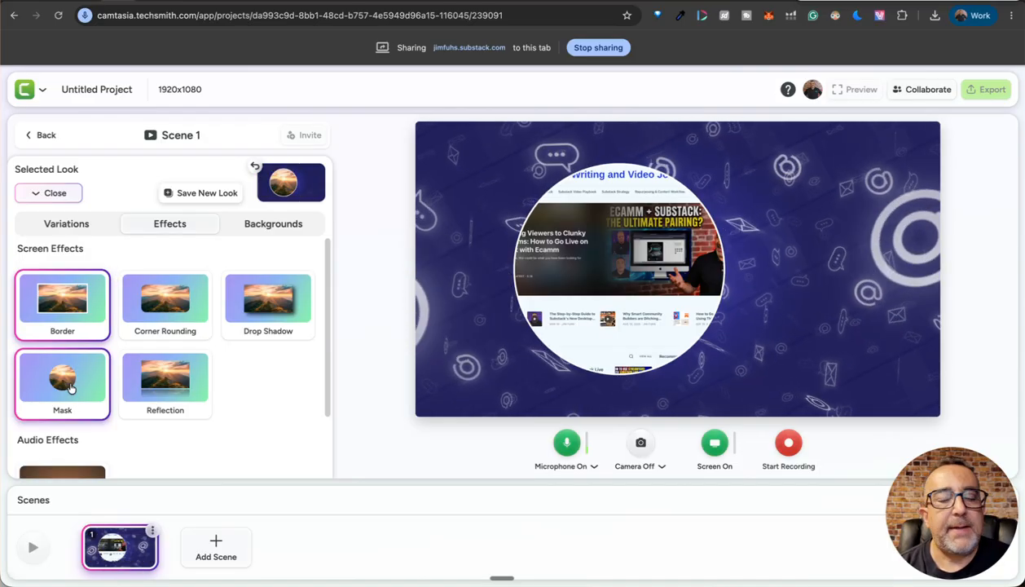
pyautogui.click(70, 388)
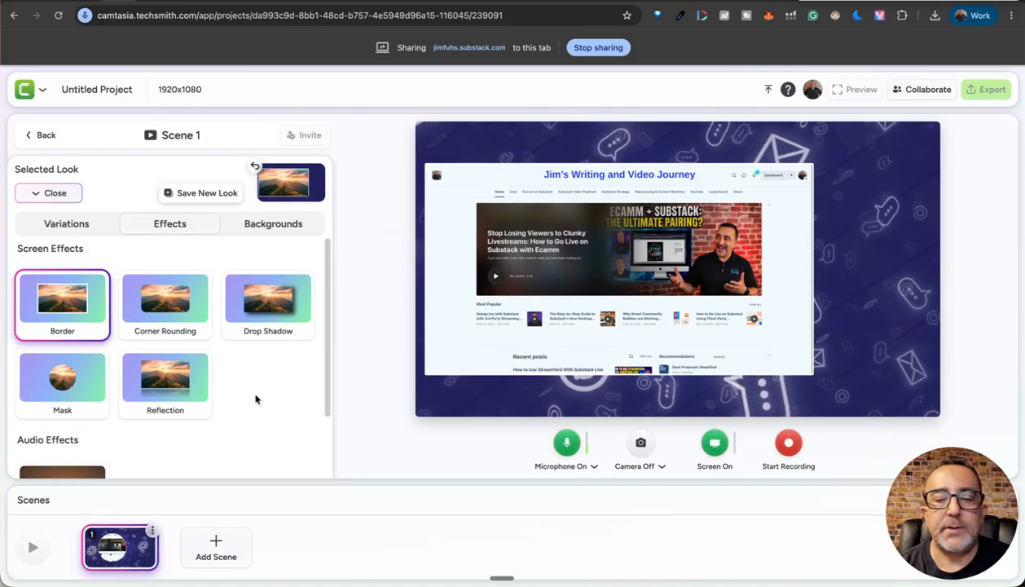
# - Review the available audio effects, then leave the screen recording setup
pyautogui.scroll(-2, 255, 398)
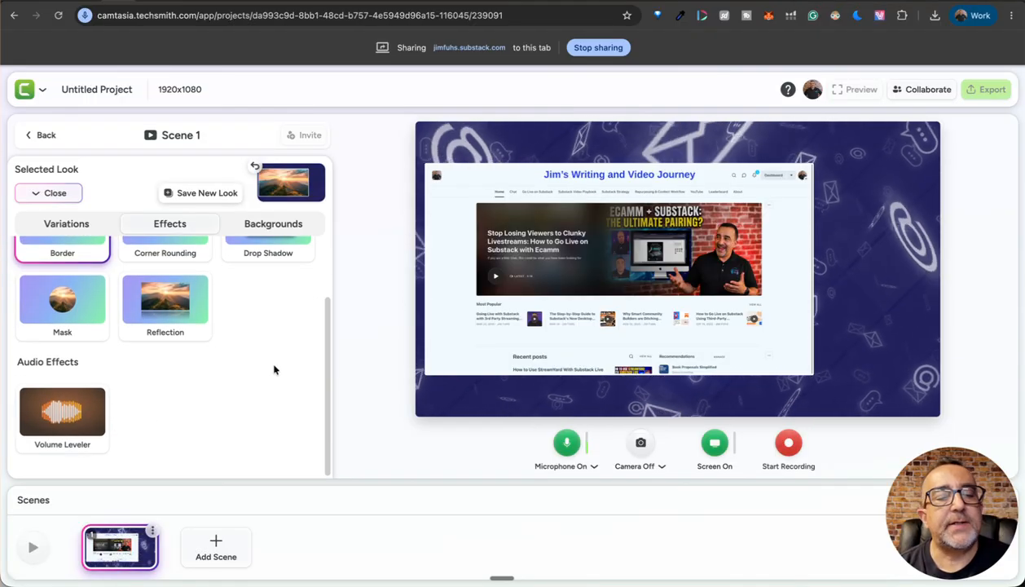
pyautogui.scroll(2, 274, 370)
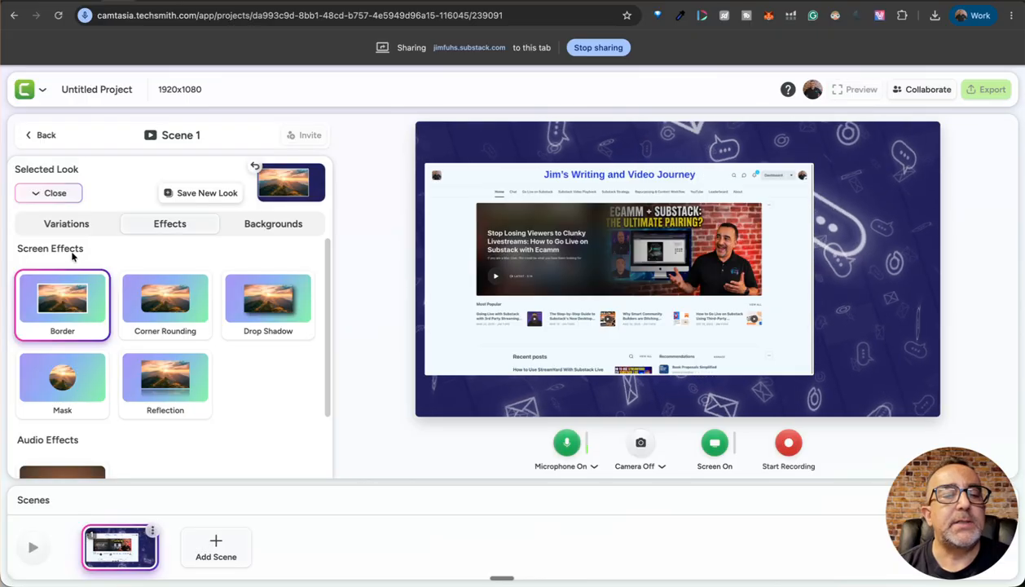
pyautogui.click(38, 136)
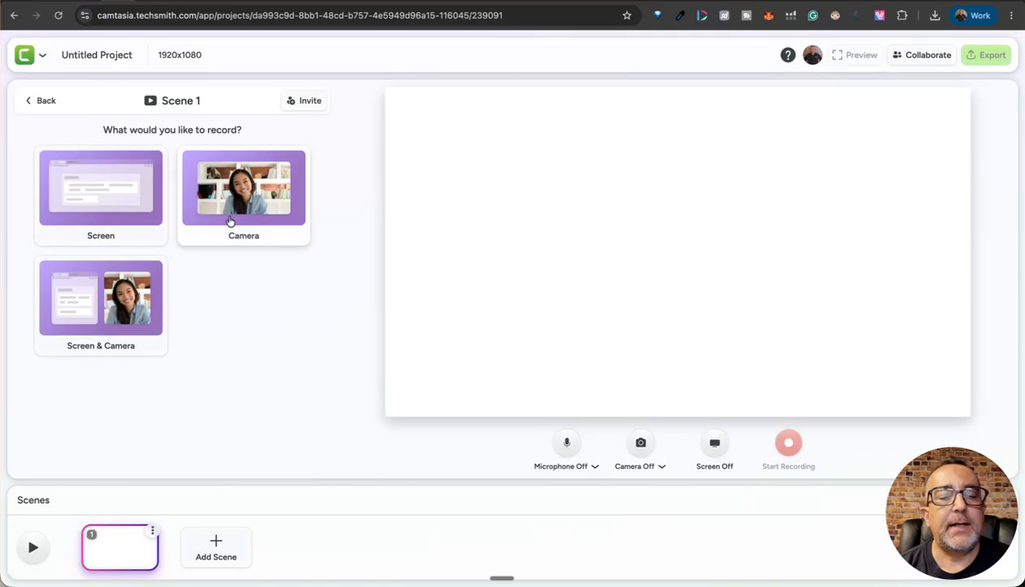
# - Switch to camera recording and enable the Background Removal camera effect
pyautogui.click(236, 213)
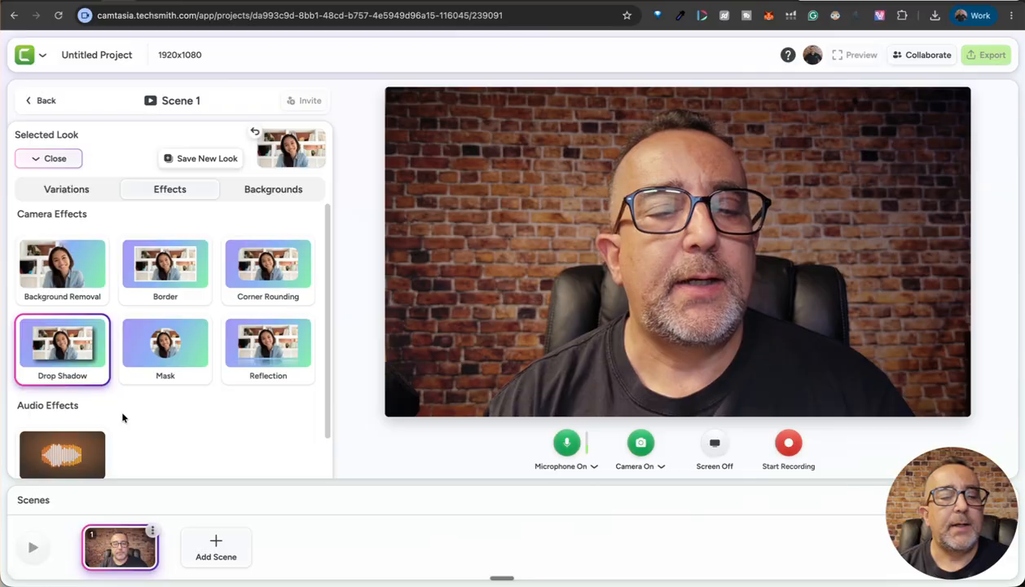
pyautogui.click(86, 274)
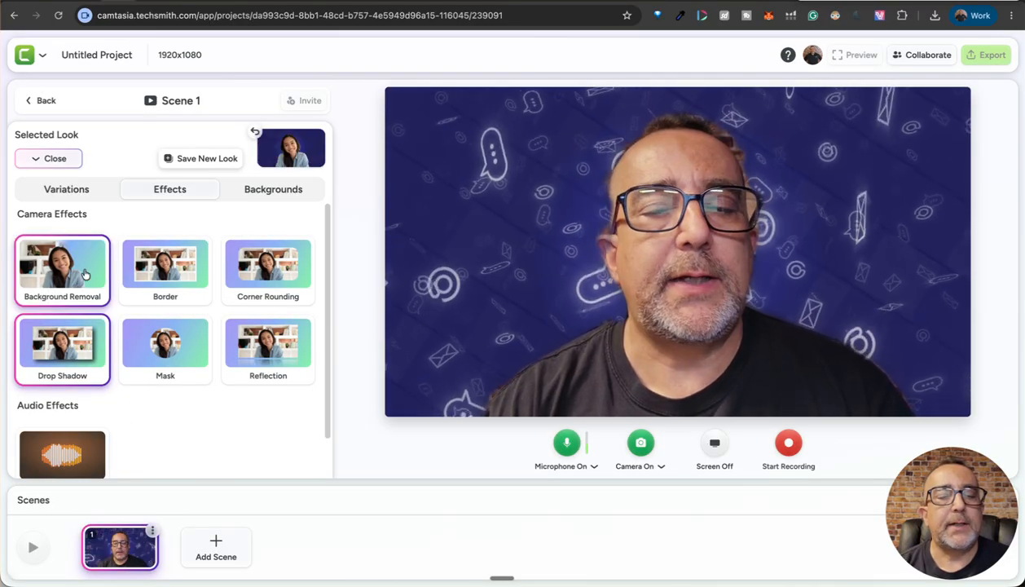
# - Set the camera background to the black starfield particles
pyautogui.click(302, 194)
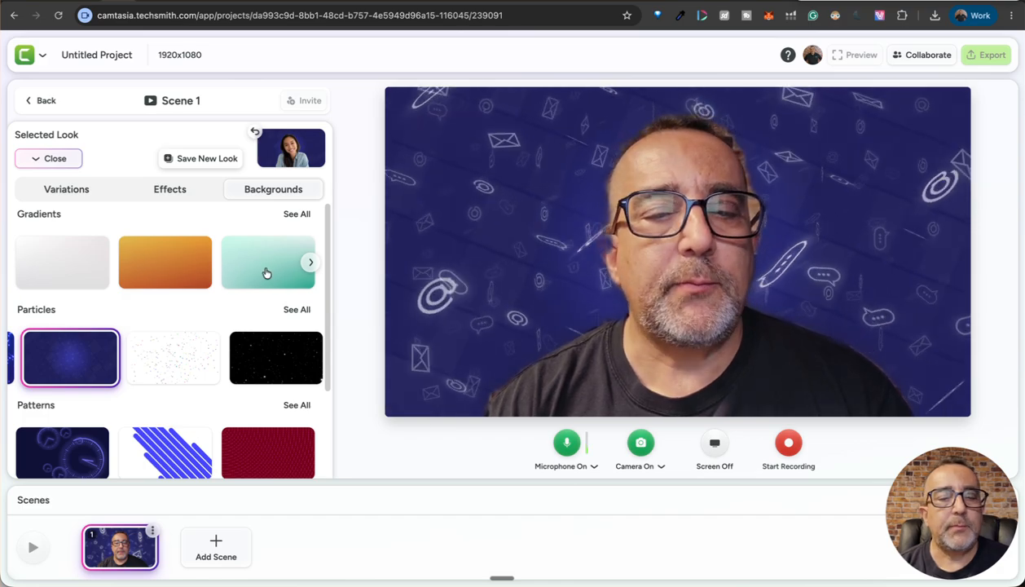
pyautogui.click(260, 367)
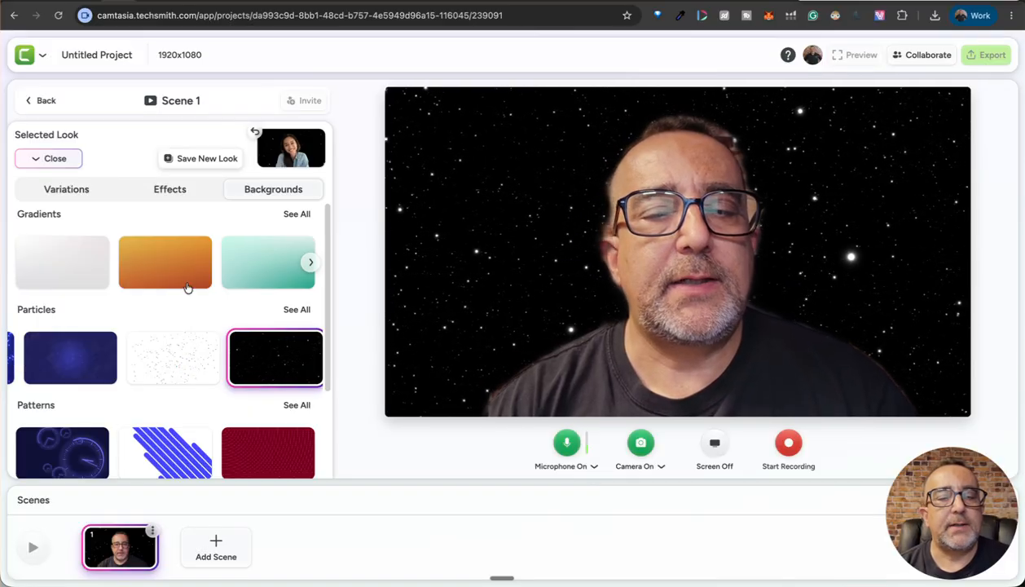
# - Choose the size and position variation placing the camera in the lower right corner
pyautogui.click(79, 190)
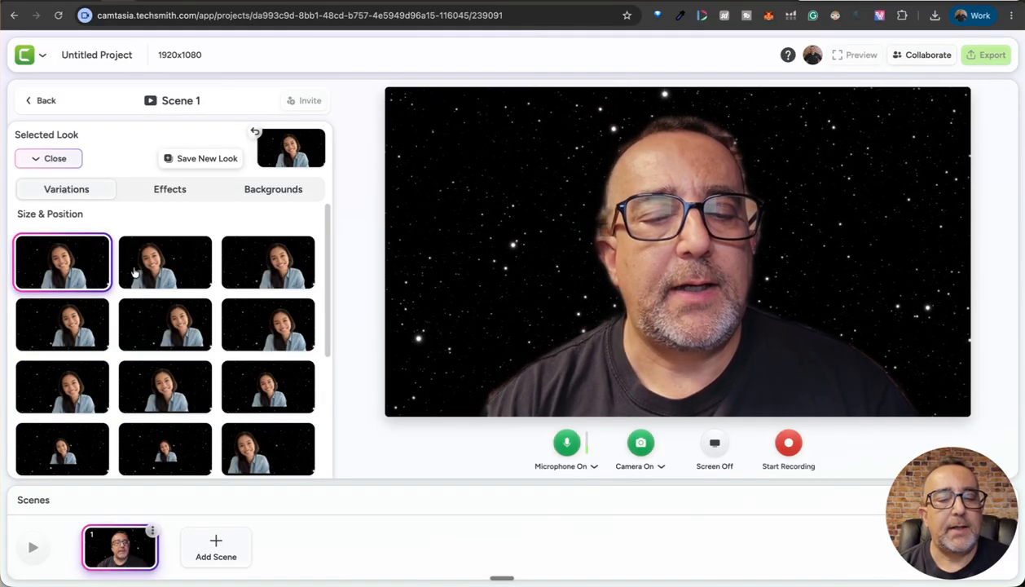
pyautogui.scroll(-5, 198, 399)
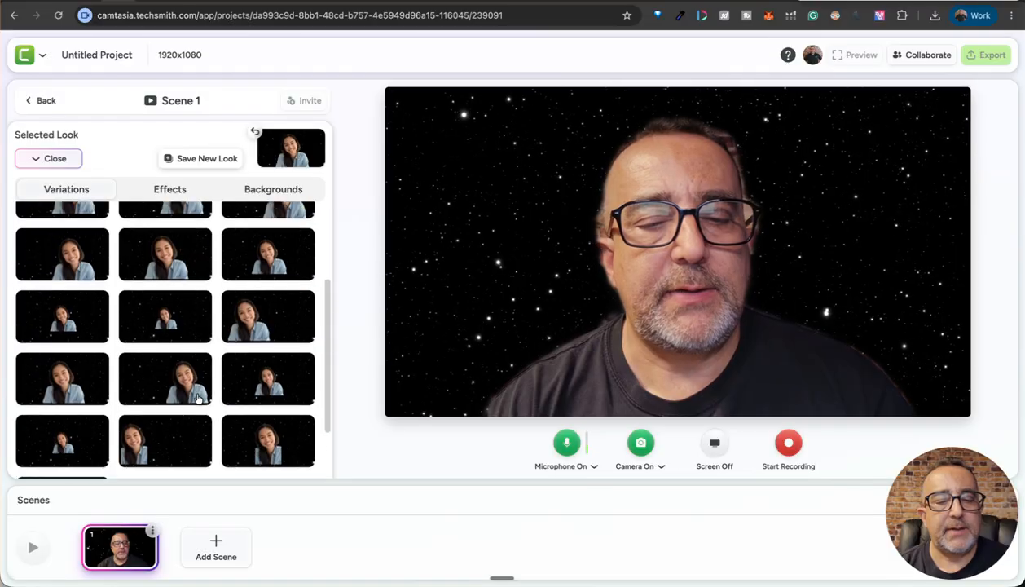
pyautogui.click(69, 432)
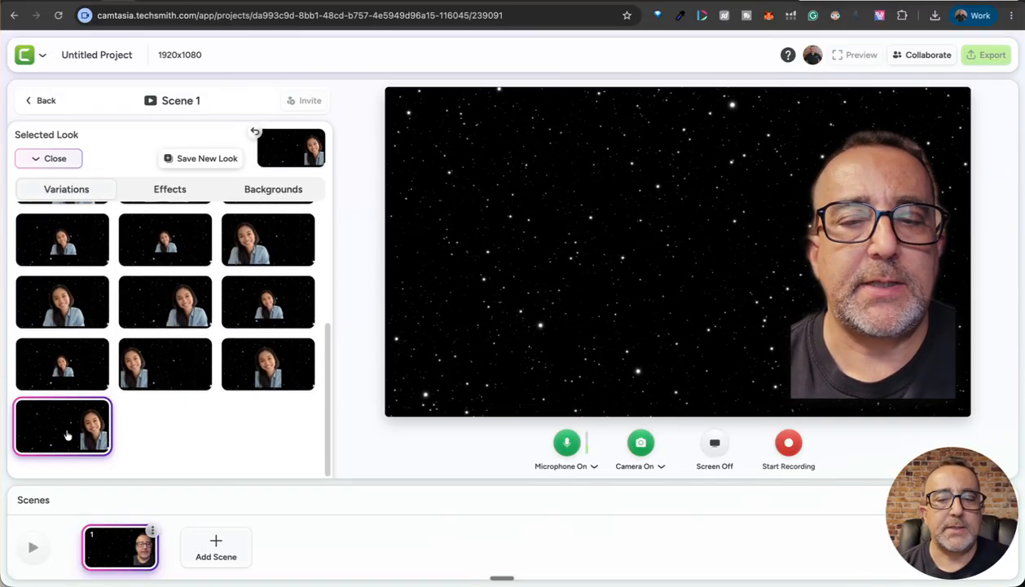
# - Browse the Camera Only preset looks
pyautogui.scroll(4, 80, 416)
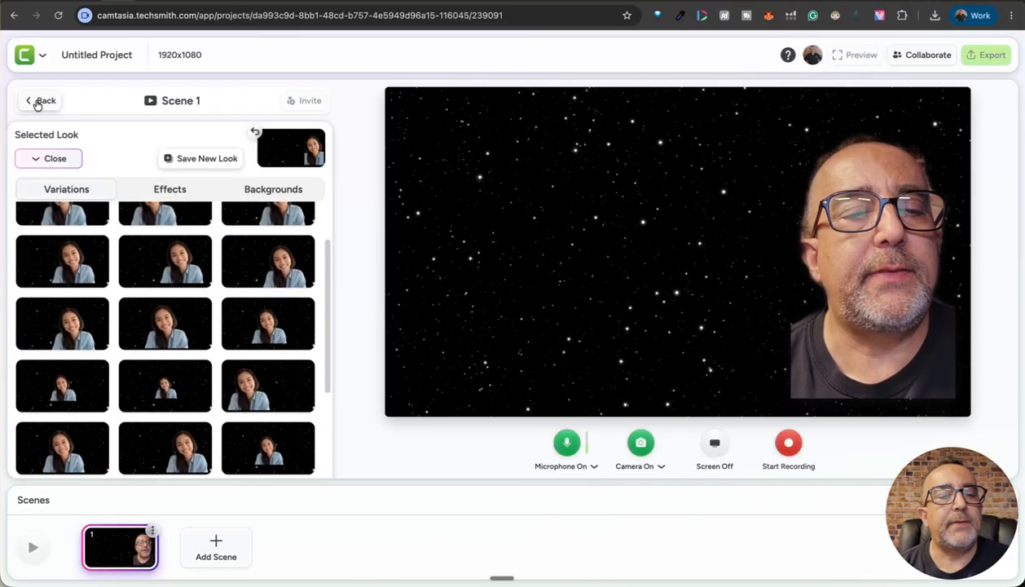
pyautogui.click(36, 160)
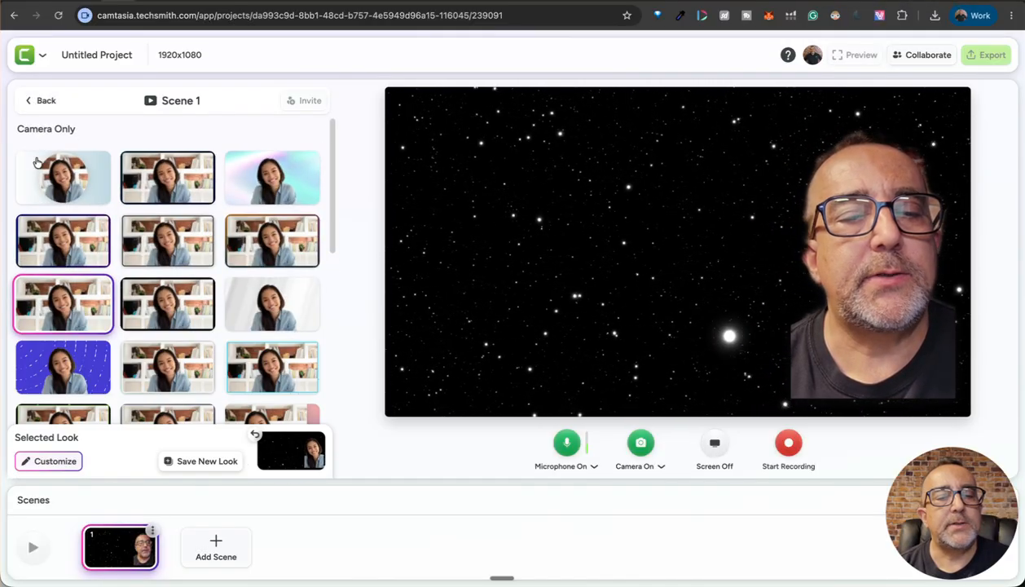
pyautogui.scroll(-1, 154, 307)
pyautogui.scroll(1, 154, 308)
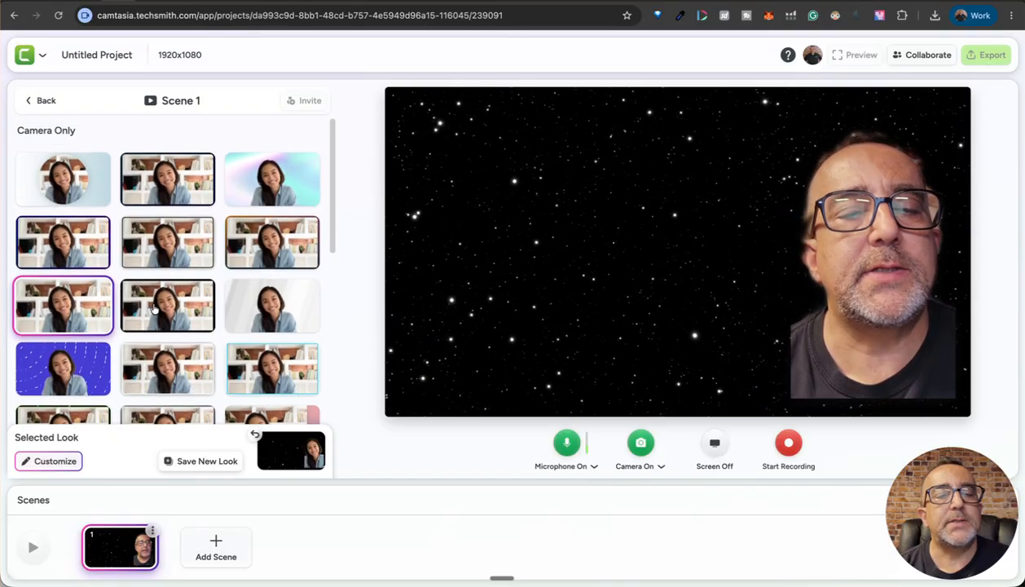
pyautogui.scroll(-1, 153, 307)
pyautogui.scroll(1, 153, 307)
pyautogui.scroll(-3, 154, 308)
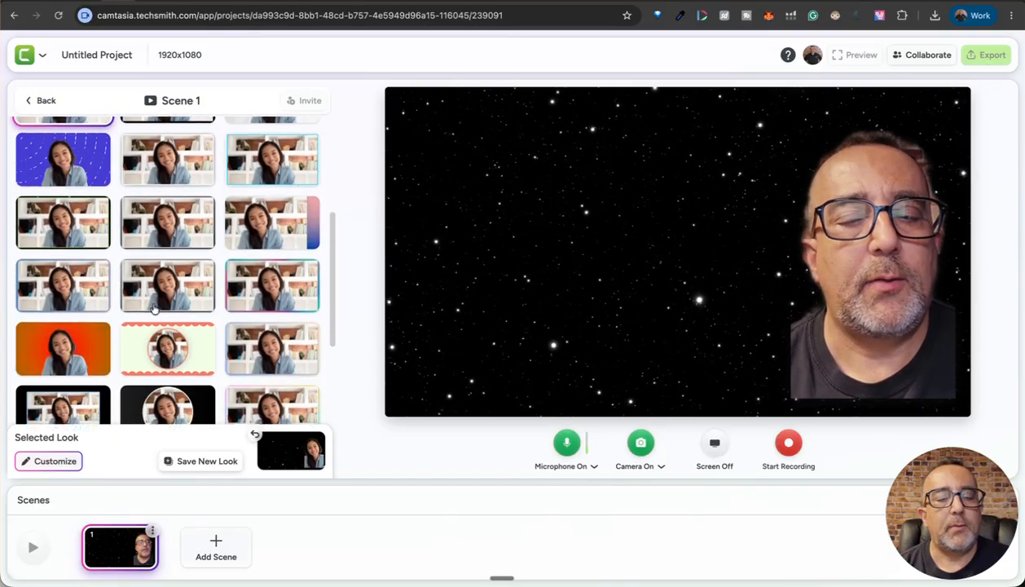
pyautogui.scroll(-3, 154, 307)
pyautogui.scroll(6, 154, 306)
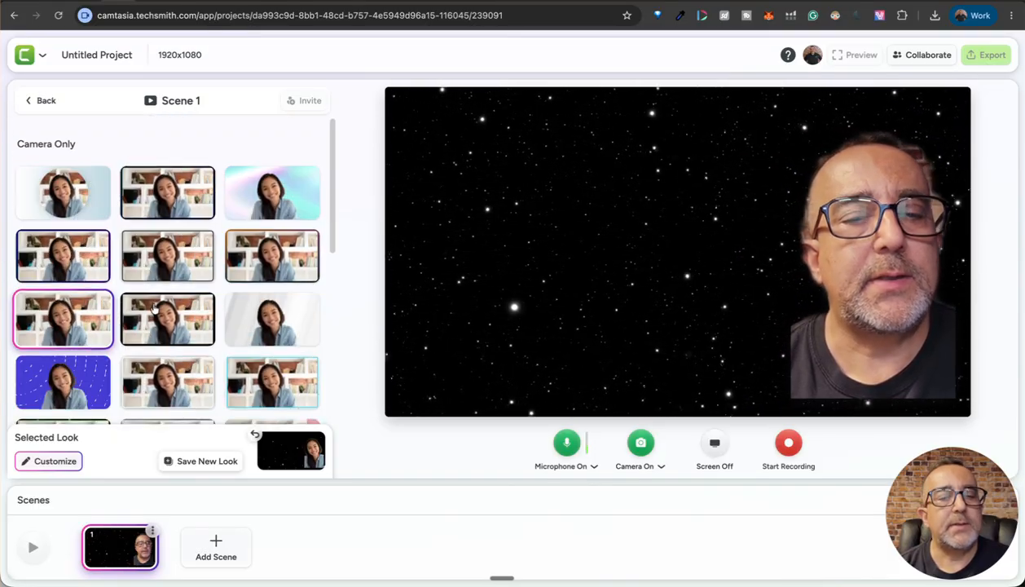
# - Set up a Screen & Camera recording sharing the Substack blog browser tab
pyautogui.click(33, 101)
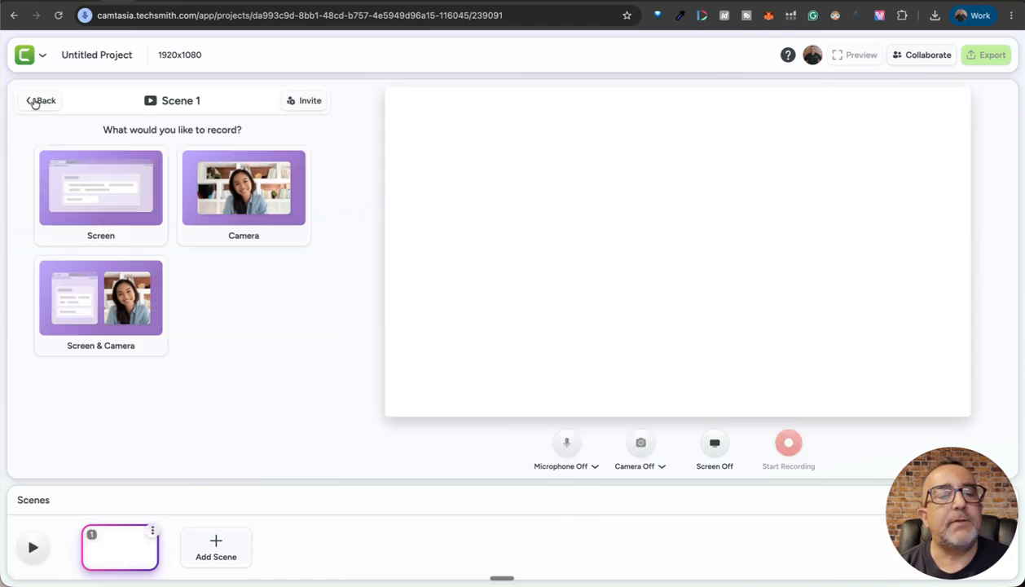
pyautogui.click(102, 304)
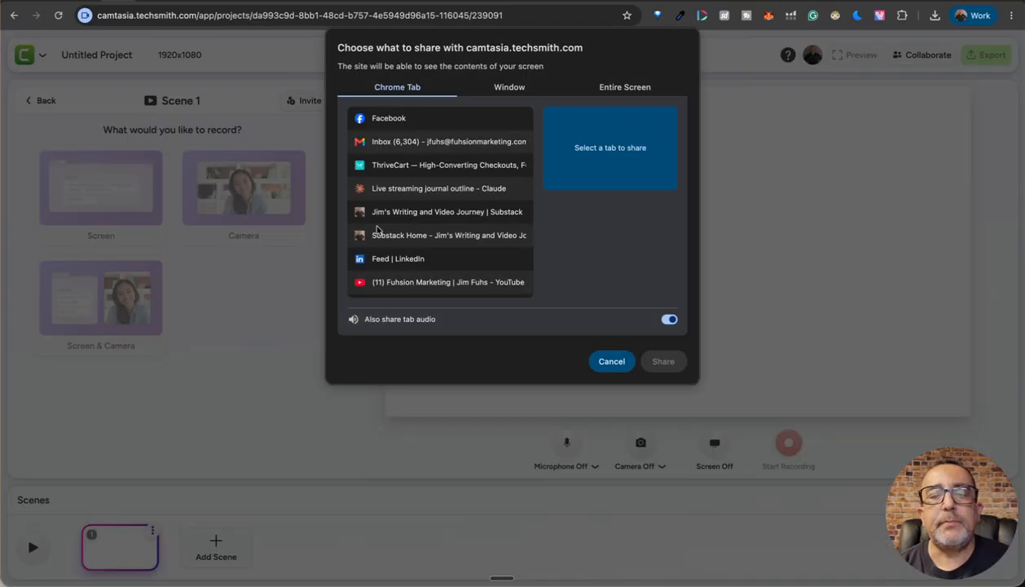
pyautogui.click(415, 214)
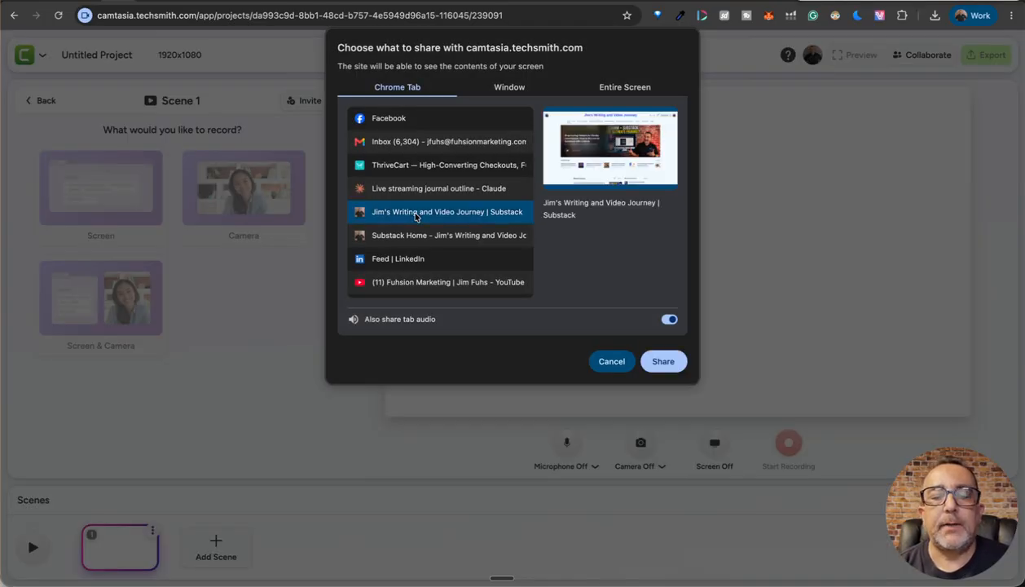
pyautogui.click(663, 362)
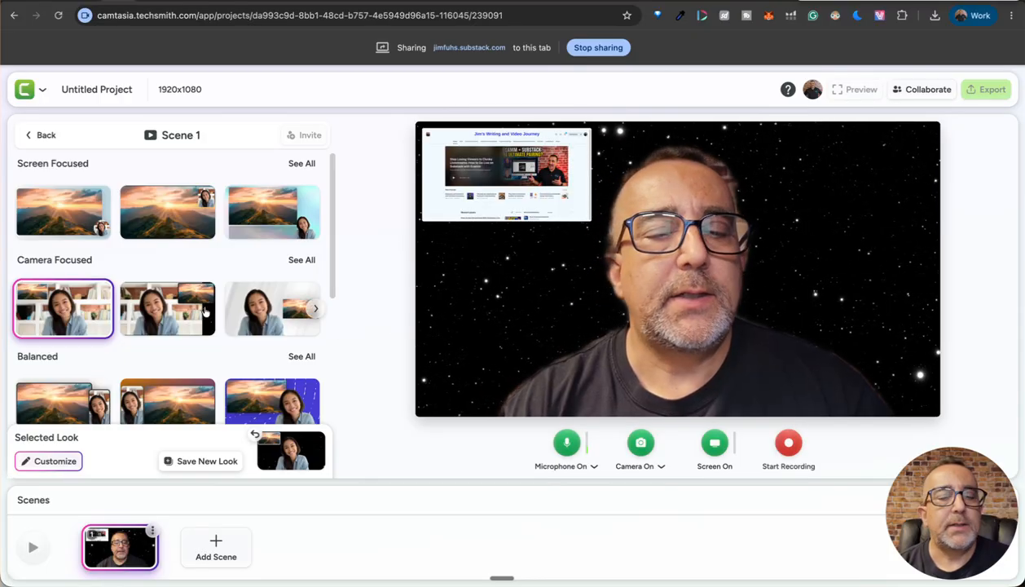
# - Apply the second Balanced look with the camera beside the screen, then return to the recording type choices
pyautogui.click(266, 215)
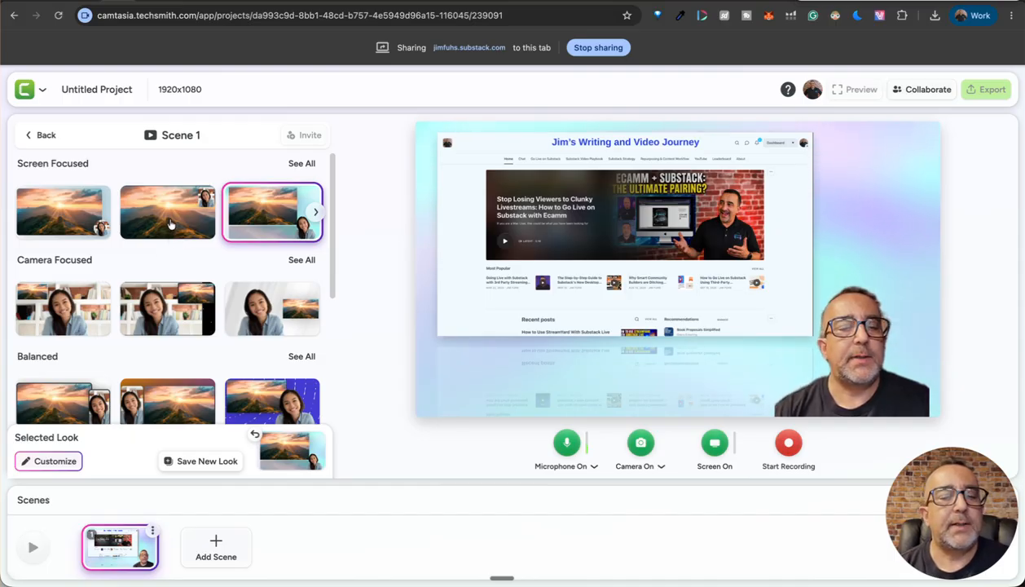
pyautogui.scroll(-2, 171, 245)
pyautogui.scroll(-1, 192, 293)
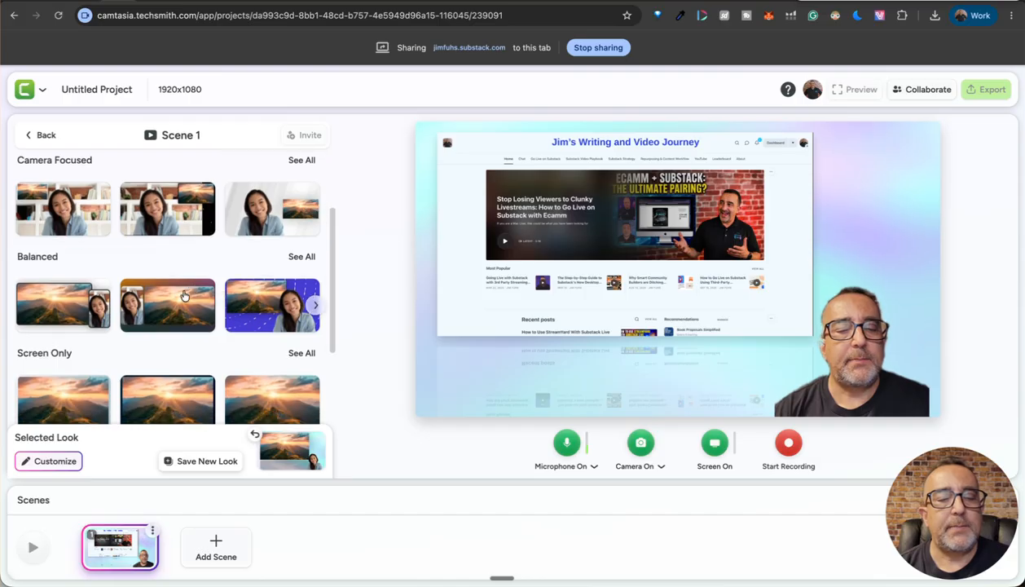
pyautogui.click(171, 308)
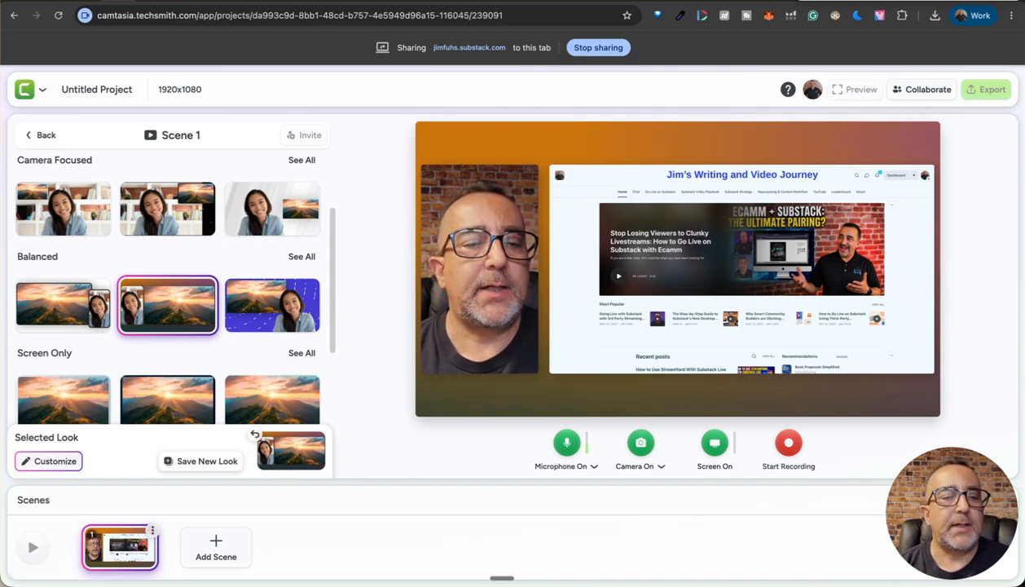
pyautogui.click(43, 137)
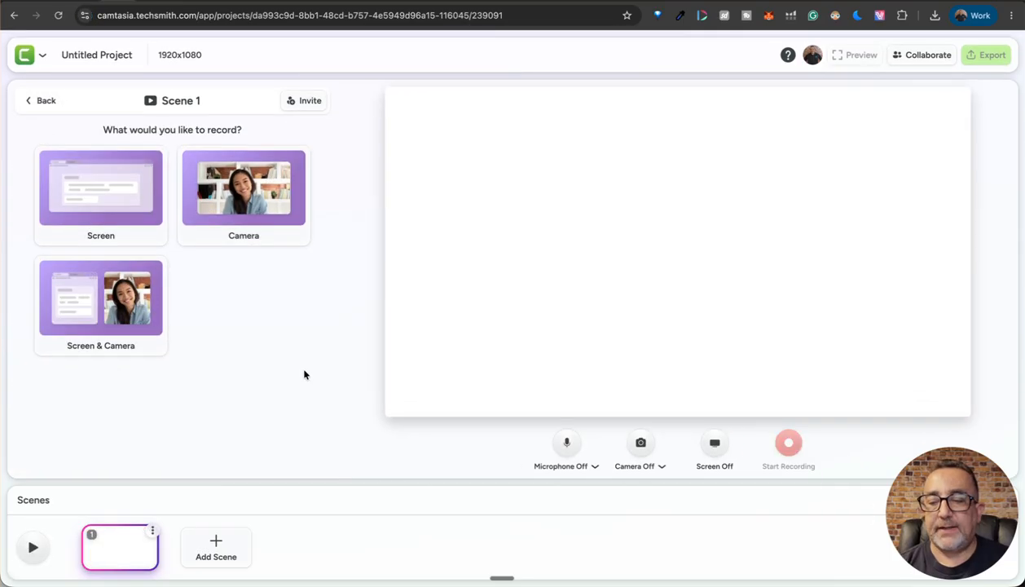